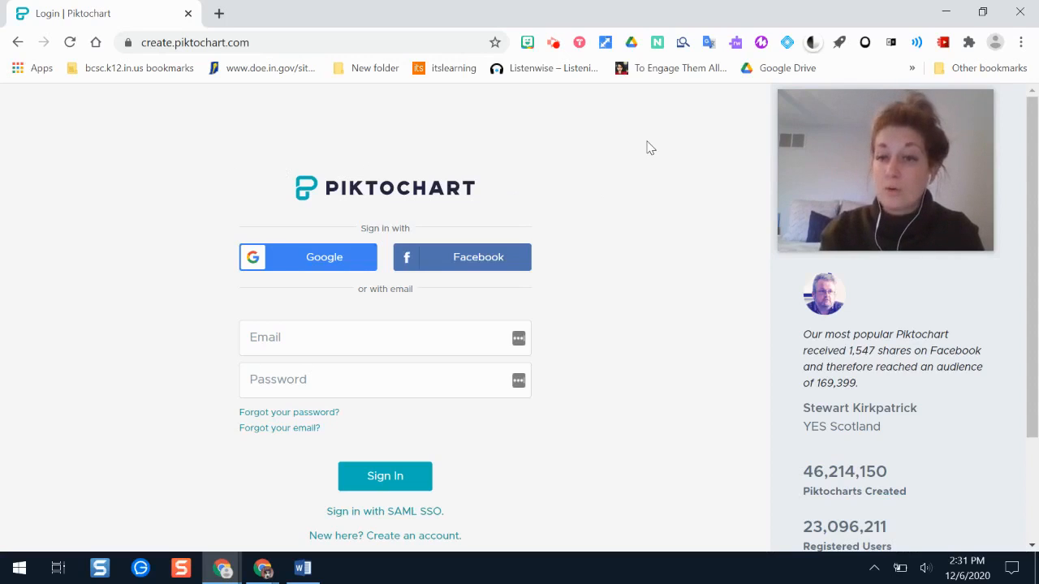
Sign in to Piktochart with the existing Google account
{"action": "left_click", "coordinate": [305, 258]}
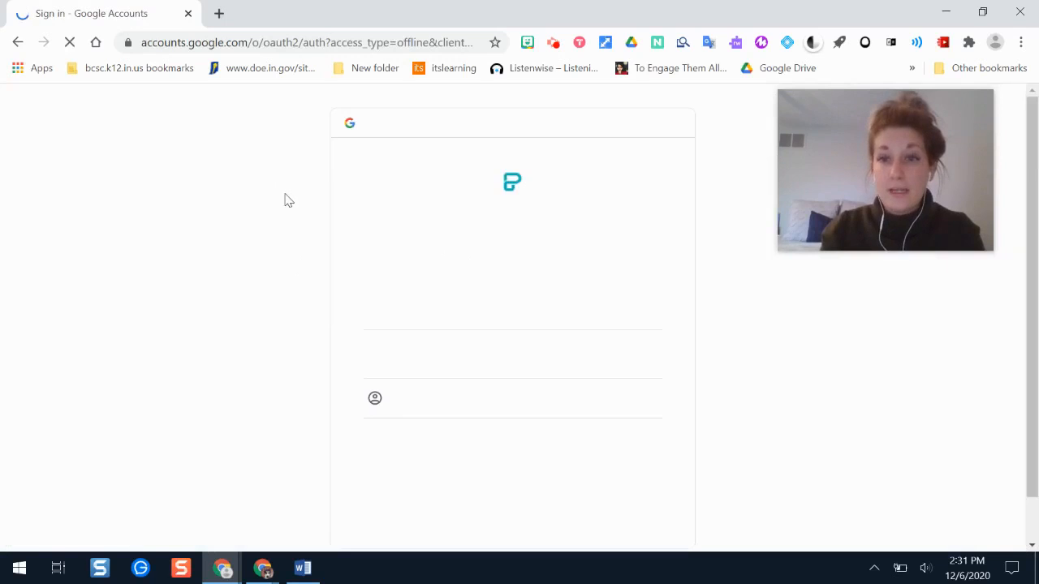
{"action": "left_click", "coordinate": [461, 305]}
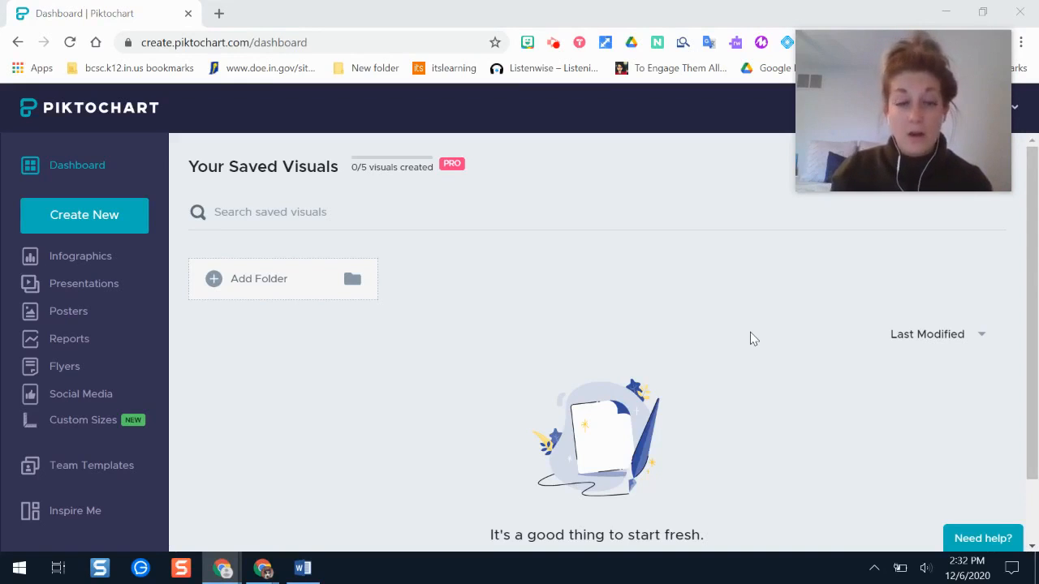
{"action": "left_click_drag", "start_coordinate": [950, 147], "coordinate": [970, 131]}
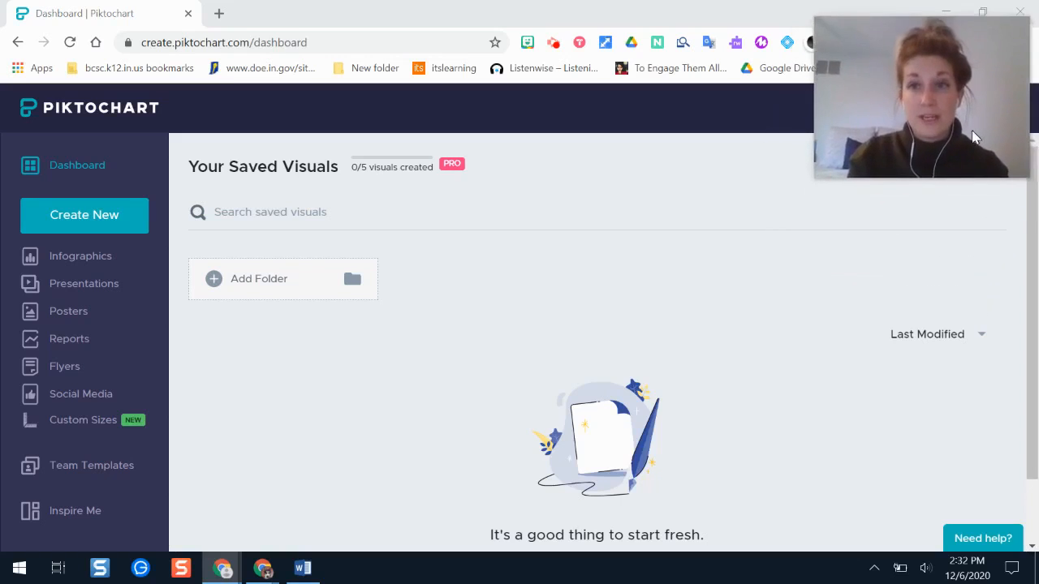
Browse the infographic templates and start a new visual from the Webinar Report template
{"action": "left_click", "coordinate": [95, 263]}
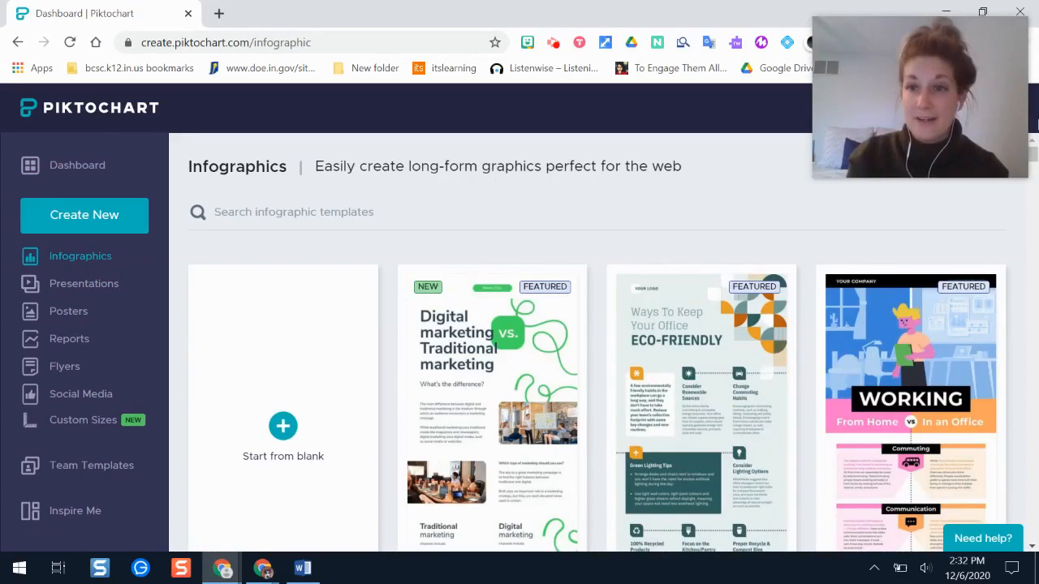
{"action": "scroll", "coordinate": [1036, 163], "scroll_direction": "down", "scroll_amount": 2}
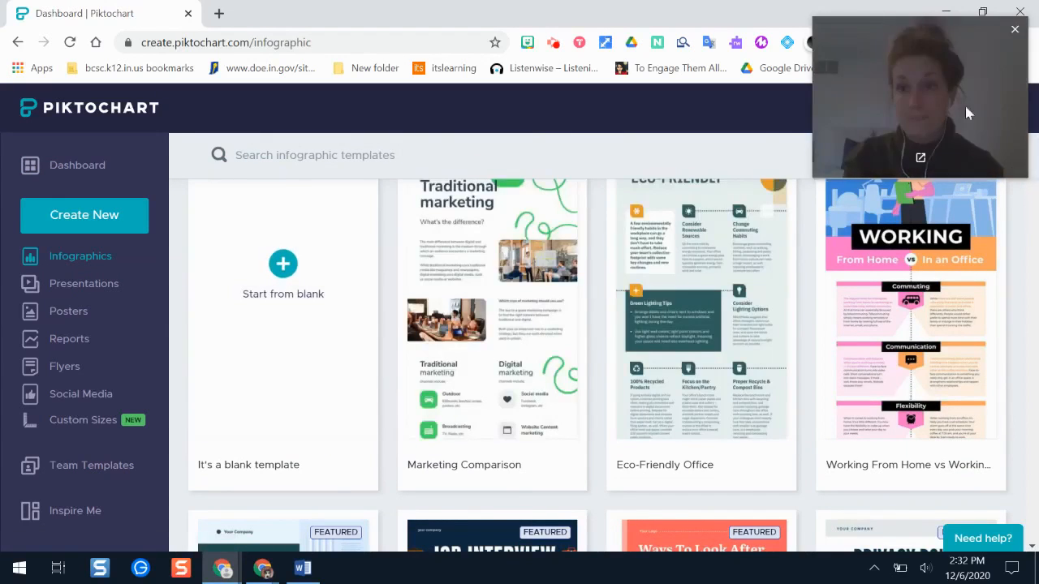
{"action": "left_click_drag", "start_coordinate": [944, 116], "coordinate": [882, 101]}
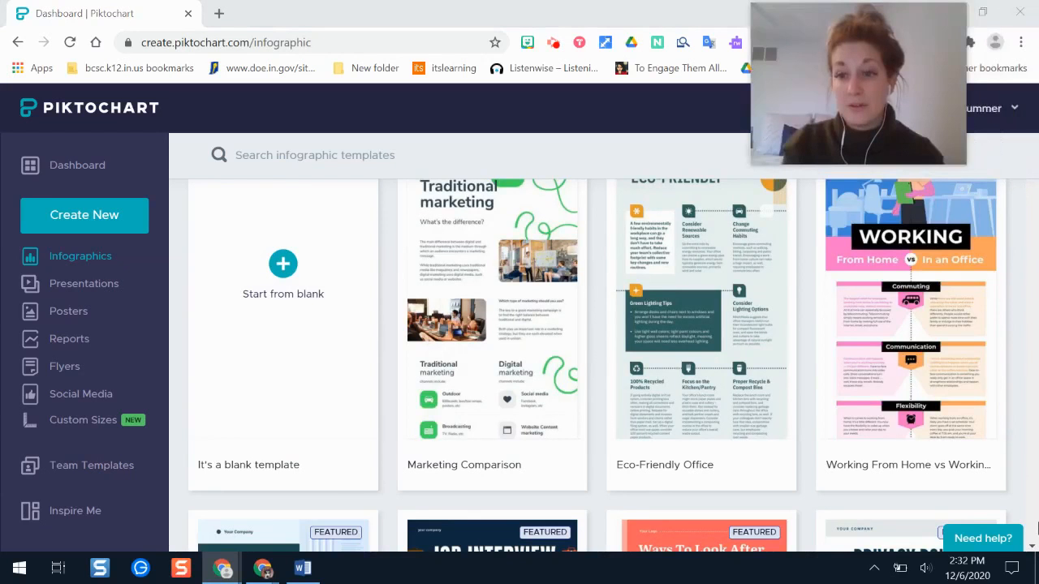
{"action": "left_click", "coordinate": [1034, 548]}
{"action": "scroll", "coordinate": [1034, 549], "scroll_direction": "down", "scroll_amount": 5}
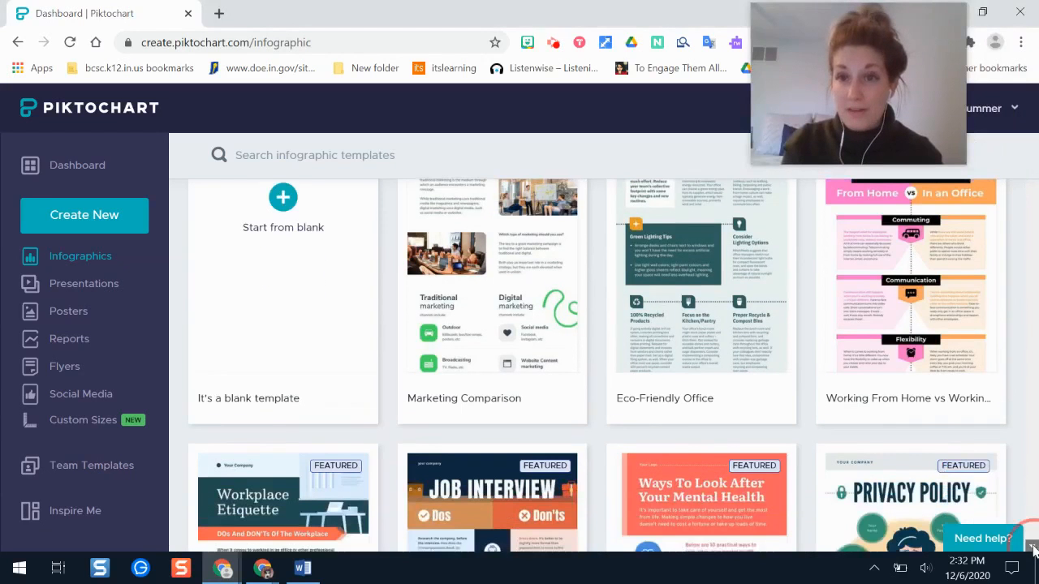
{"action": "scroll", "coordinate": [1034, 549], "scroll_direction": "down", "scroll_amount": 3}
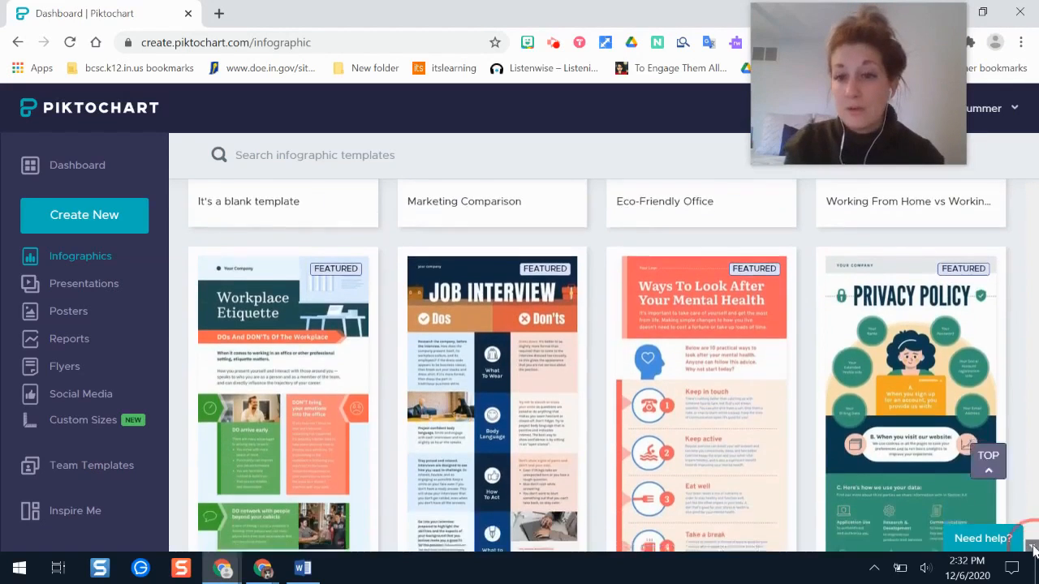
{"action": "scroll", "coordinate": [1035, 549], "scroll_direction": "down", "scroll_amount": 4}
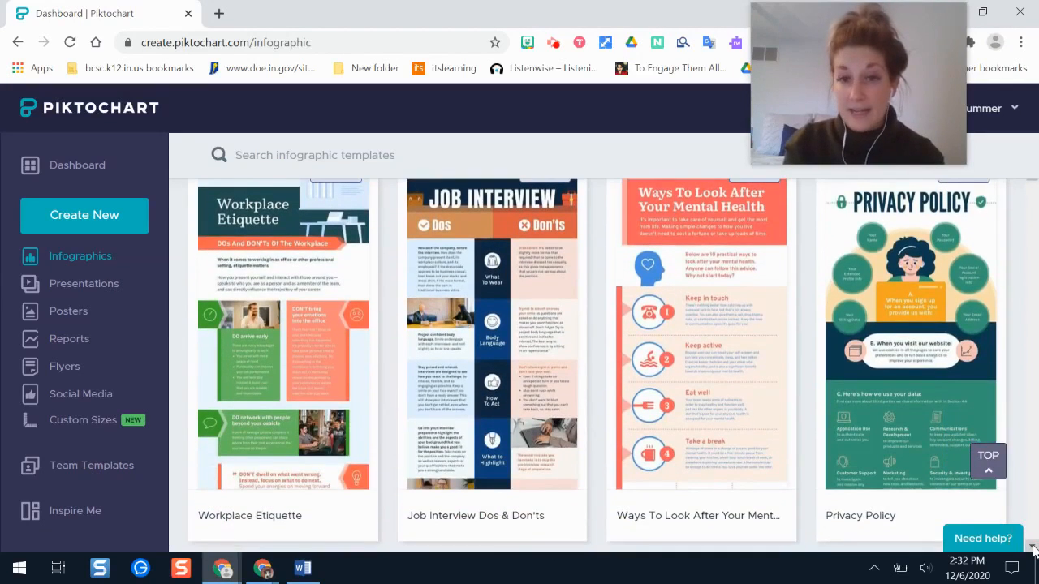
{"action": "scroll", "coordinate": [1035, 549], "scroll_direction": "down", "scroll_amount": 5}
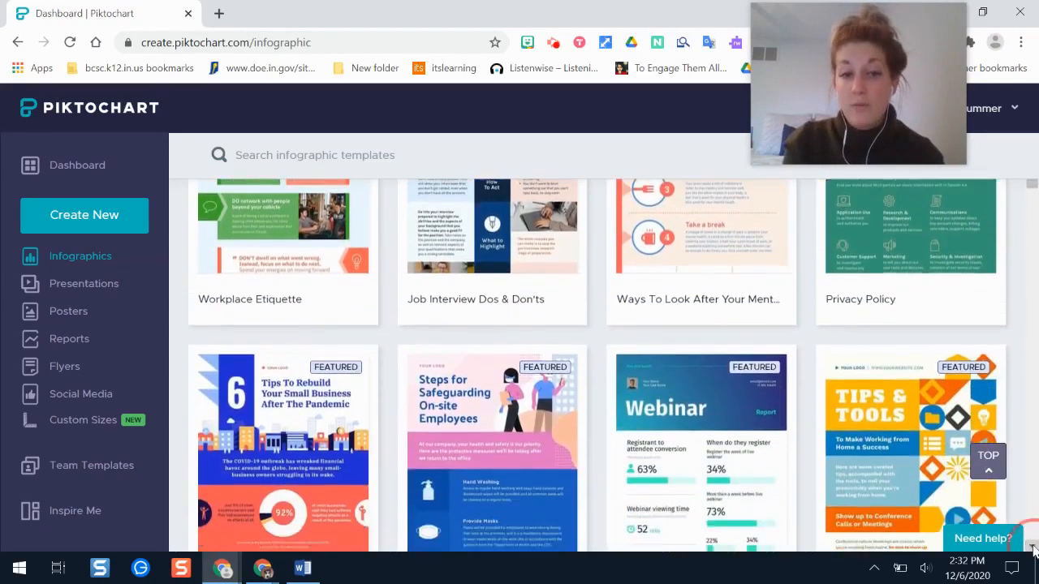
{"action": "scroll", "coordinate": [1035, 548], "scroll_direction": "down", "scroll_amount": 1}
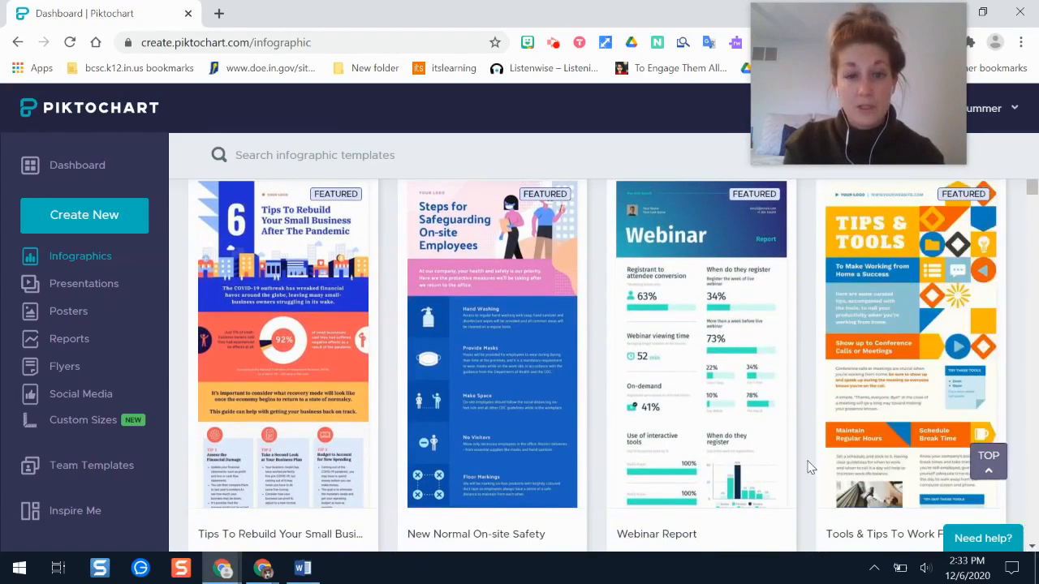
{"action": "mouse_move", "coordinate": [731, 331]}
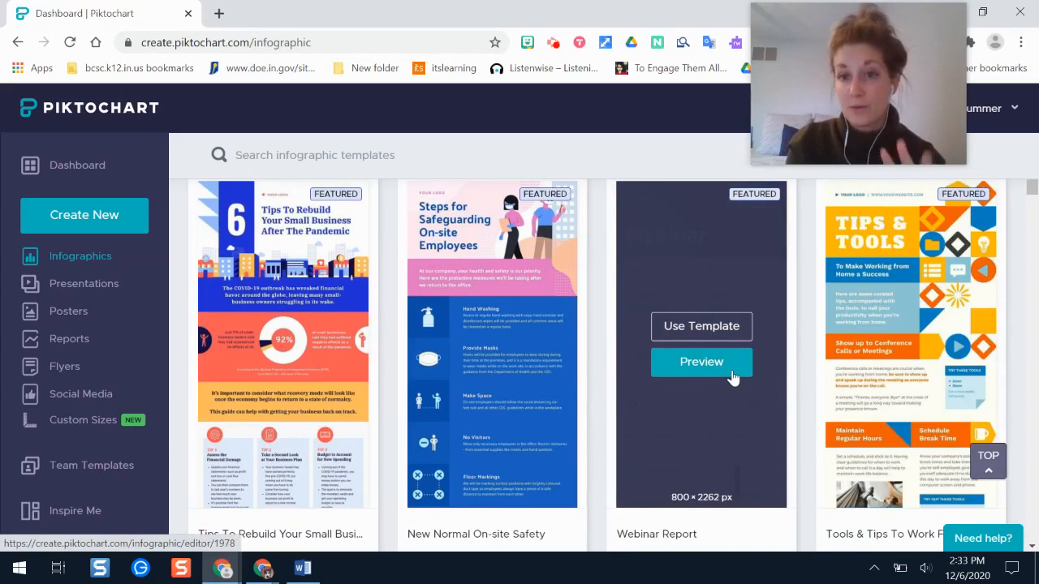
{"action": "left_click", "coordinate": [694, 333]}
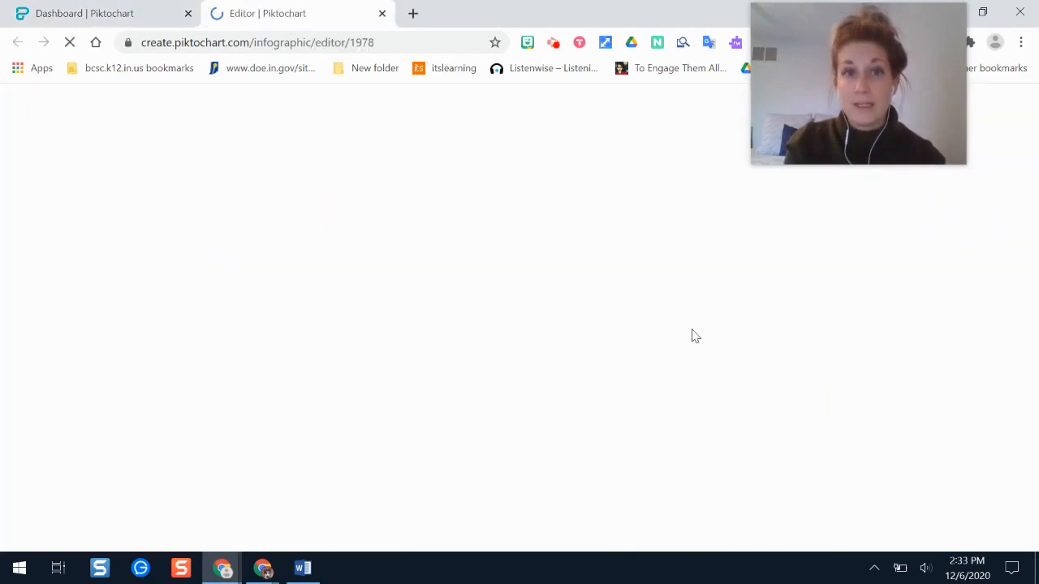
{"action": "left_click_drag", "start_coordinate": [887, 91], "coordinate": [947, 98]}
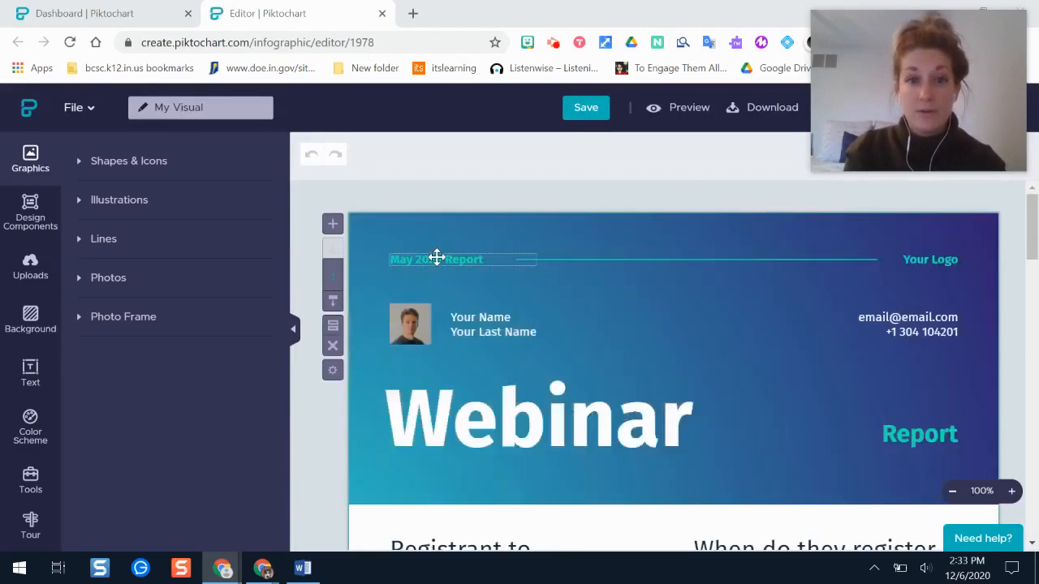
Replace the "Webinar" title with "Imperialism" and widen its text box to about 559 px so the word fits on one line
{"action": "left_click", "coordinate": [507, 427]}
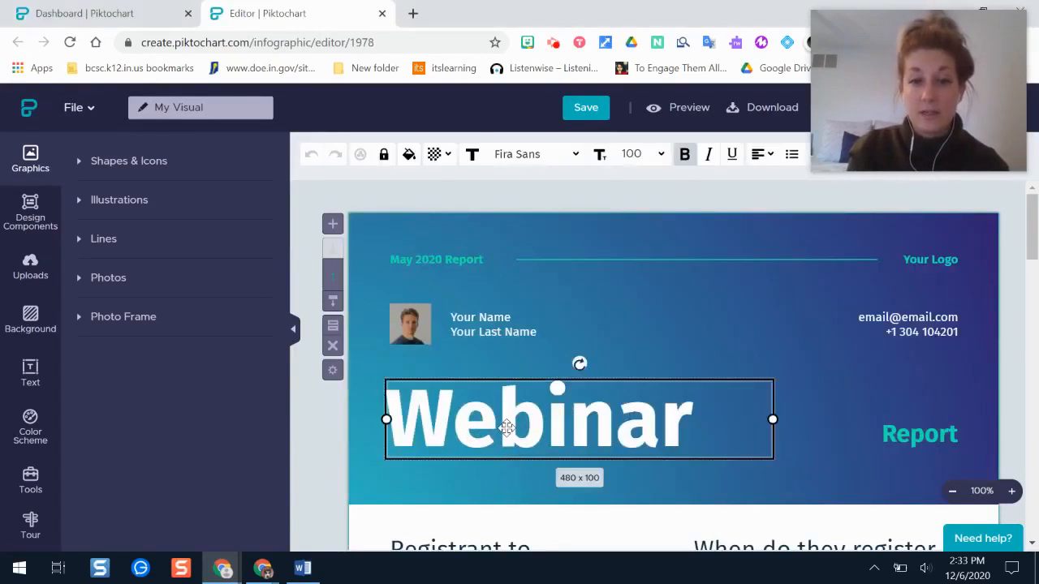
{"action": "left_click", "coordinate": [506, 427]}
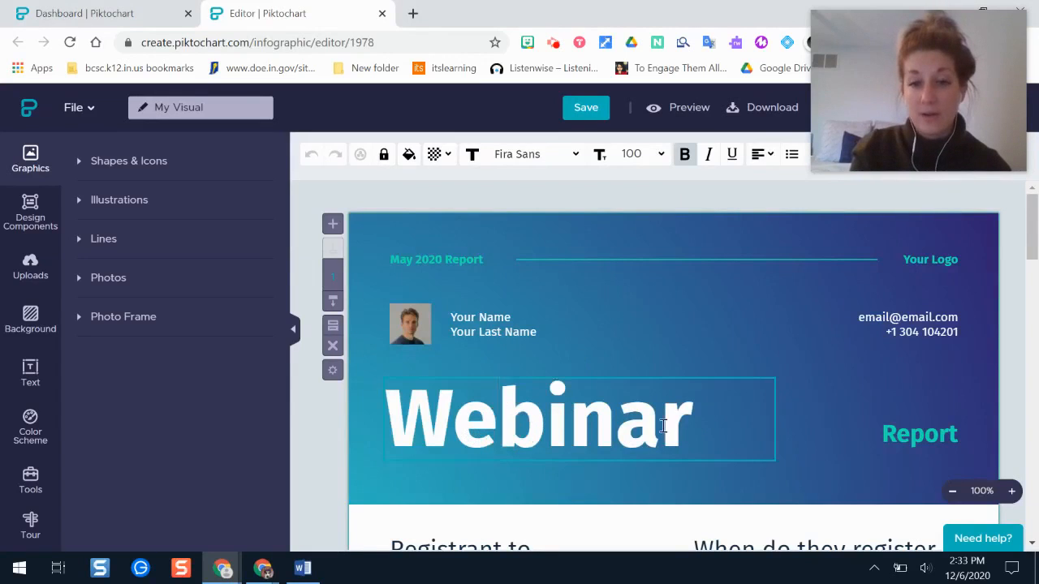
{"action": "left_click_drag", "start_coordinate": [685, 428], "coordinate": [331, 399]}
{"action": "type", "text": "Impe"}
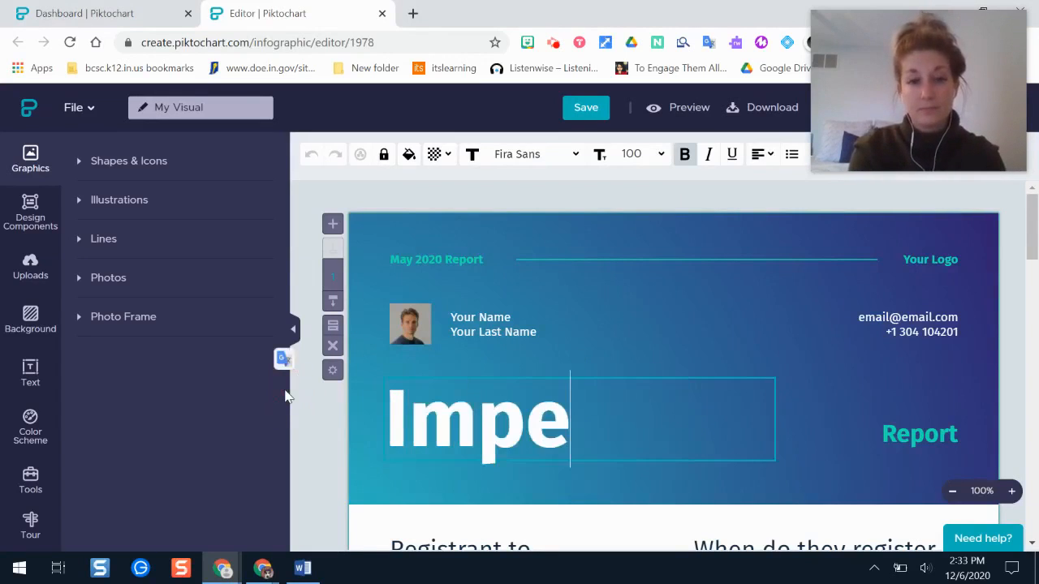
{"action": "type", "text": "rialism"}
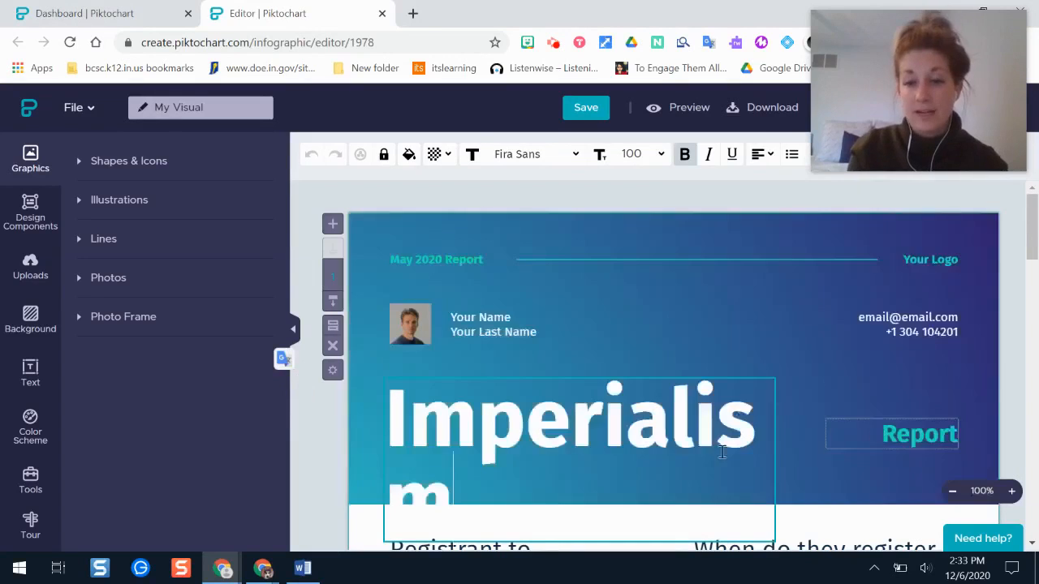
{"action": "left_click", "coordinate": [341, 448]}
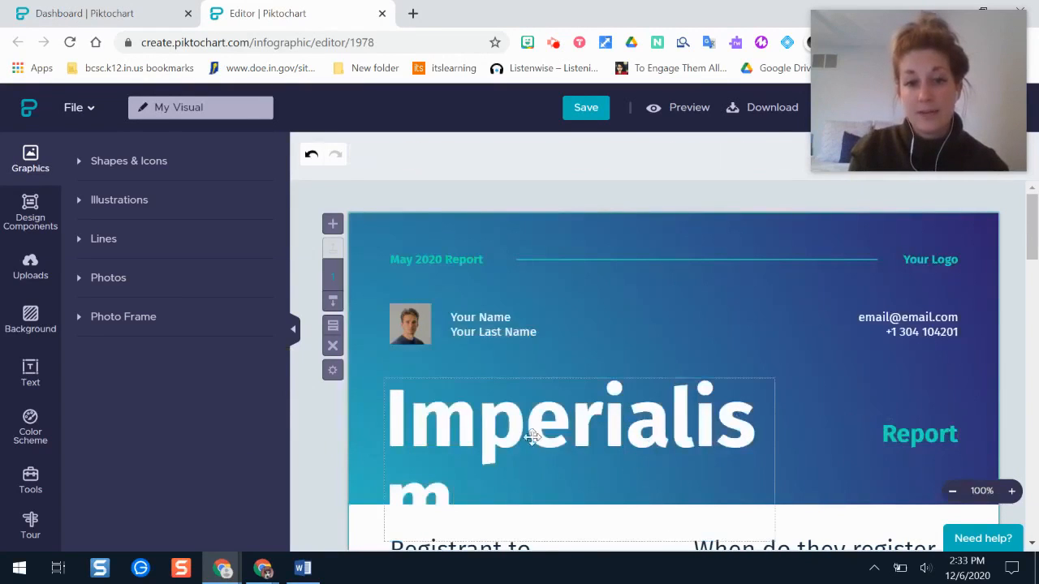
{"action": "left_click", "coordinate": [528, 436]}
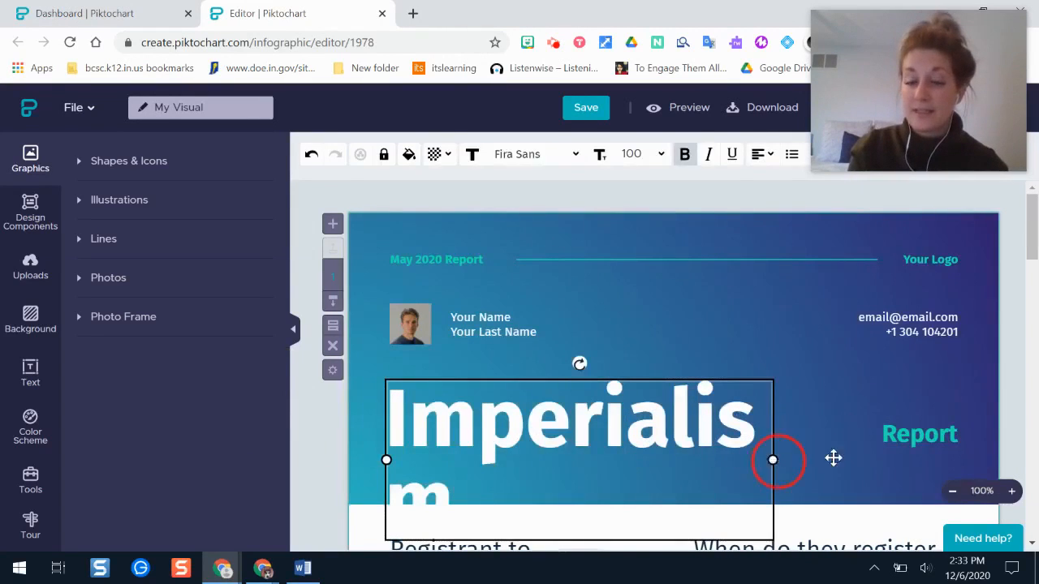
{"action": "left_click_drag", "start_coordinate": [772, 460], "coordinate": [838, 450]}
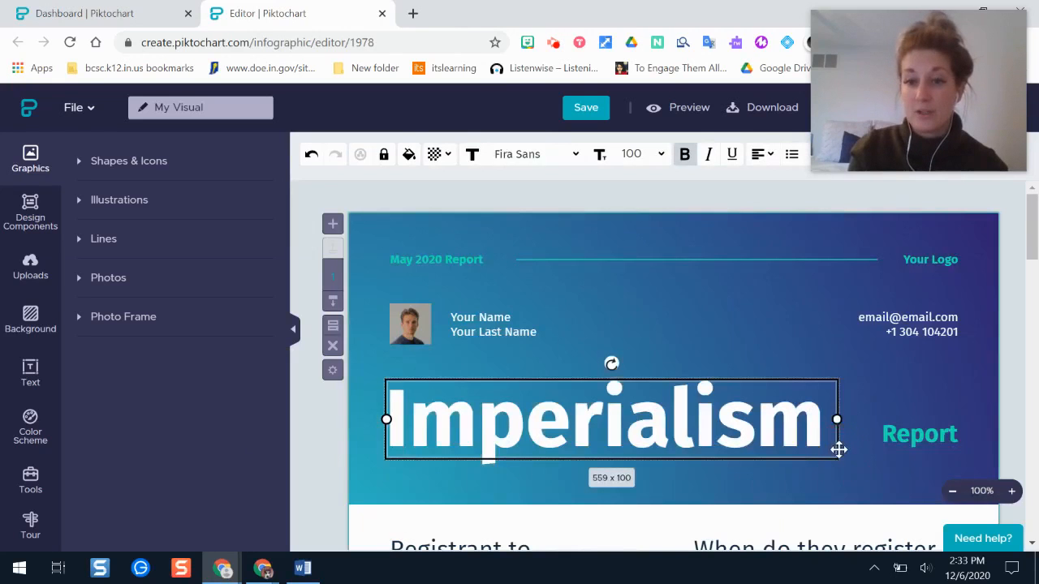
Delete the "Report" label beside the title, the portrait photo and the name placeholder from the header
{"action": "left_click", "coordinate": [937, 447]}
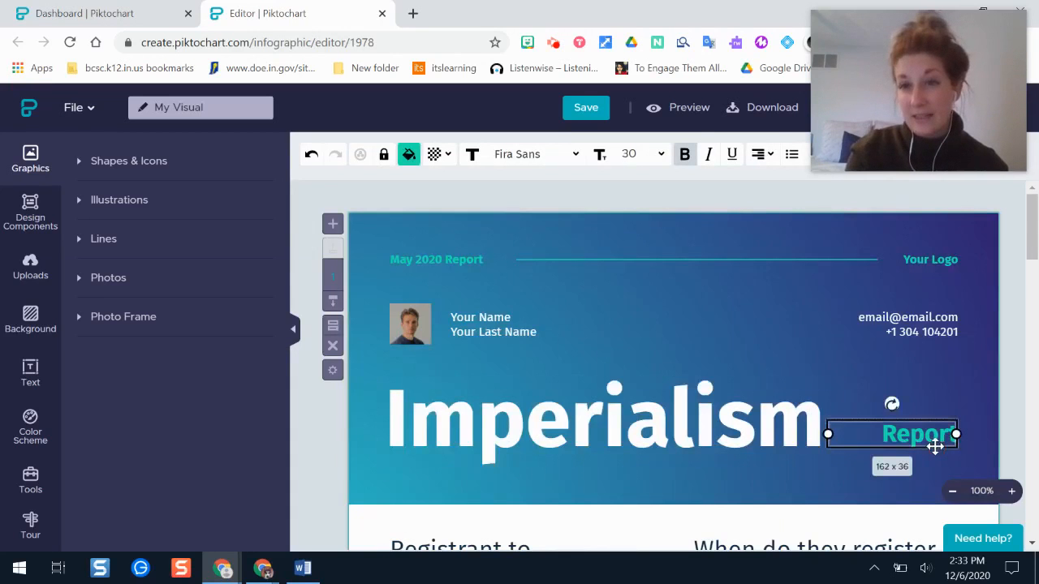
{"action": "key", "text": "Delete"}
{"action": "left_click", "coordinate": [410, 324]}
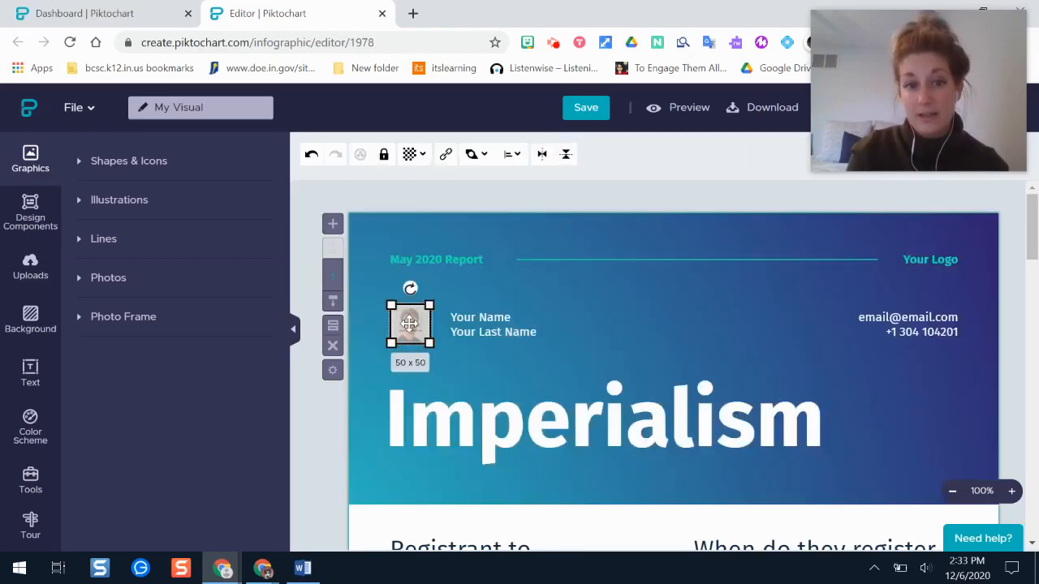
{"action": "key", "text": "Delete"}
{"action": "left_click", "coordinate": [479, 333]}
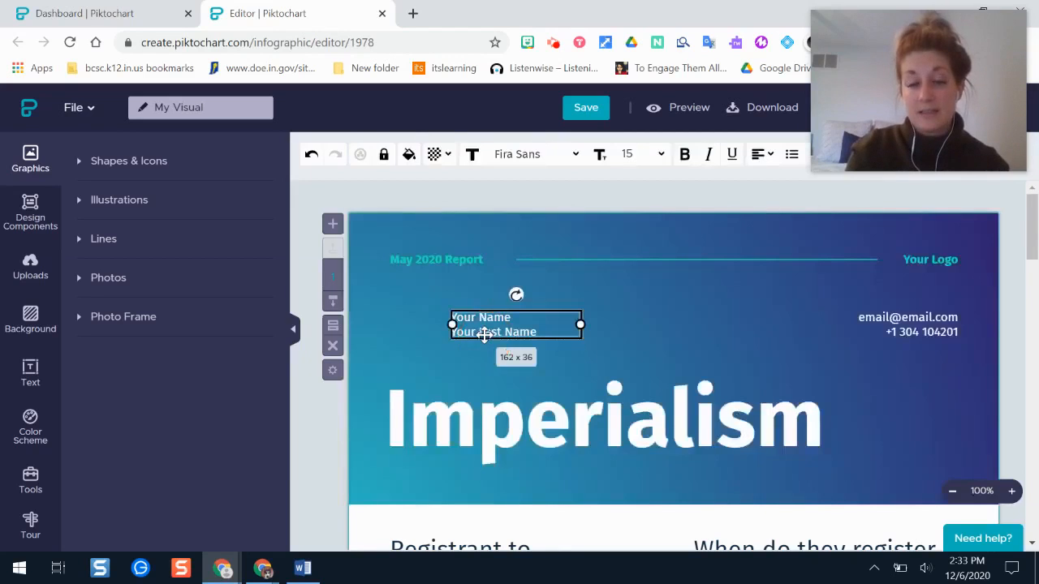
{"action": "key", "text": "Delete"}
Delete the "May 2020 Report" text, the contact details and the "Your Logo" placeholder from the header
{"action": "left_click", "coordinate": [432, 262]}
{"action": "key", "text": "Delete"}
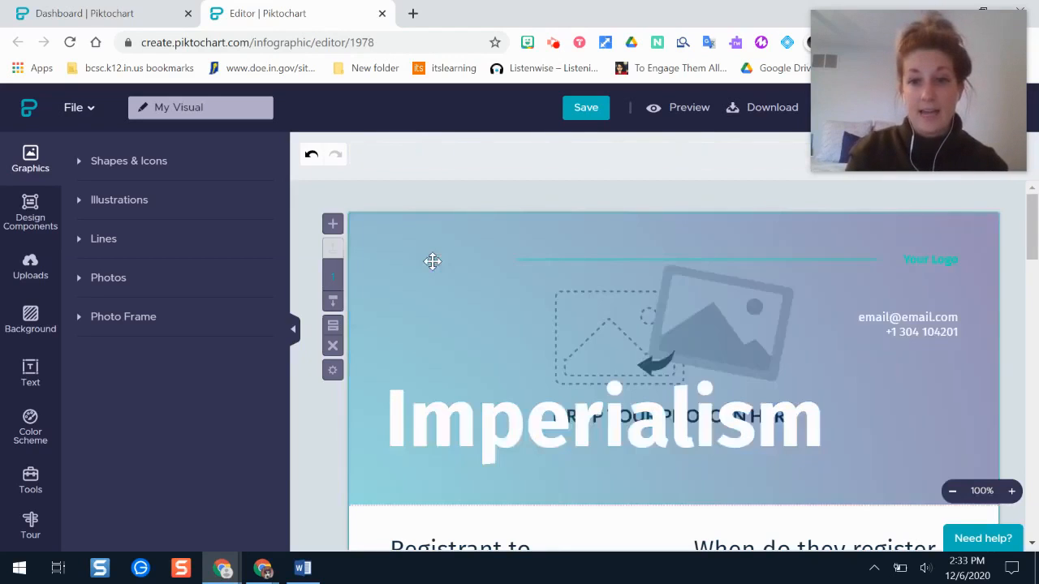
{"action": "left_click", "coordinate": [916, 318]}
{"action": "key", "text": "Delete"}
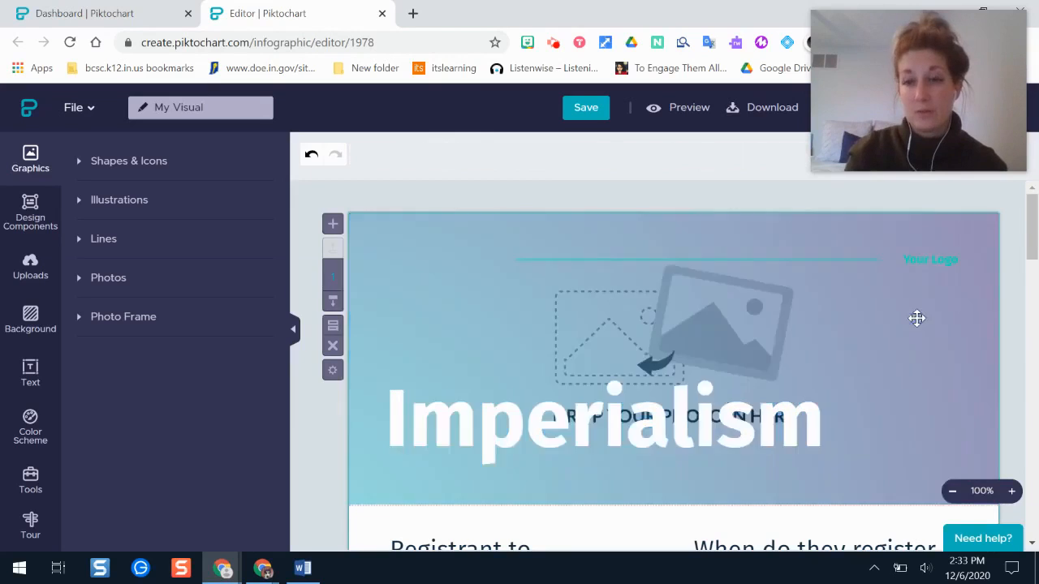
{"action": "left_click", "coordinate": [941, 261]}
{"action": "key", "text": "Delete"}
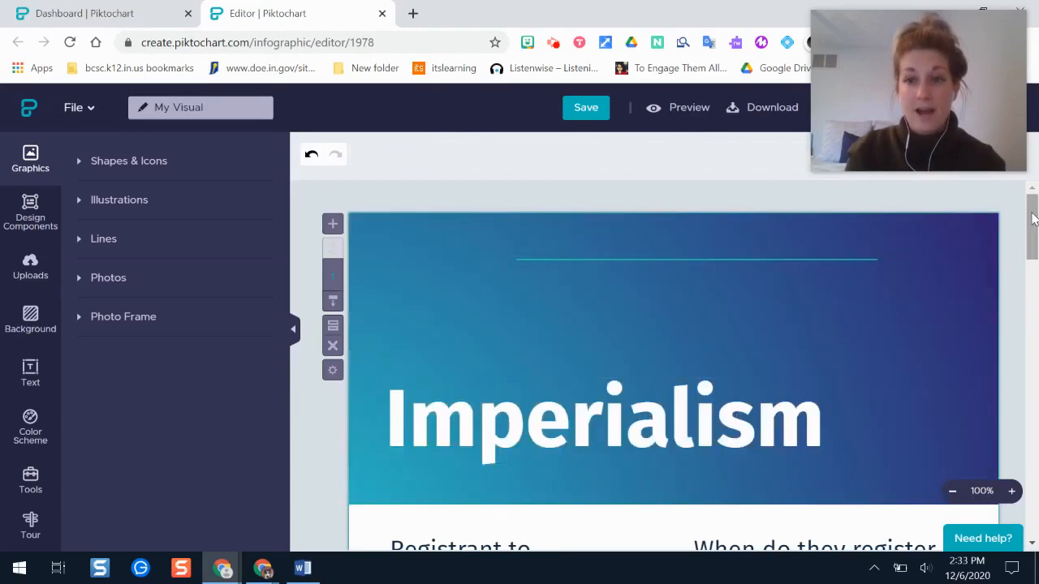
Open the "Registrant to attendee conversion" heading for editing and examine the available text formatting, link and lock options
{"action": "left_click_drag", "start_coordinate": [1034, 217], "coordinate": [1035, 248]}
{"action": "left_click", "coordinate": [477, 377]}
{"action": "mouse_move", "coordinate": [945, 65]}
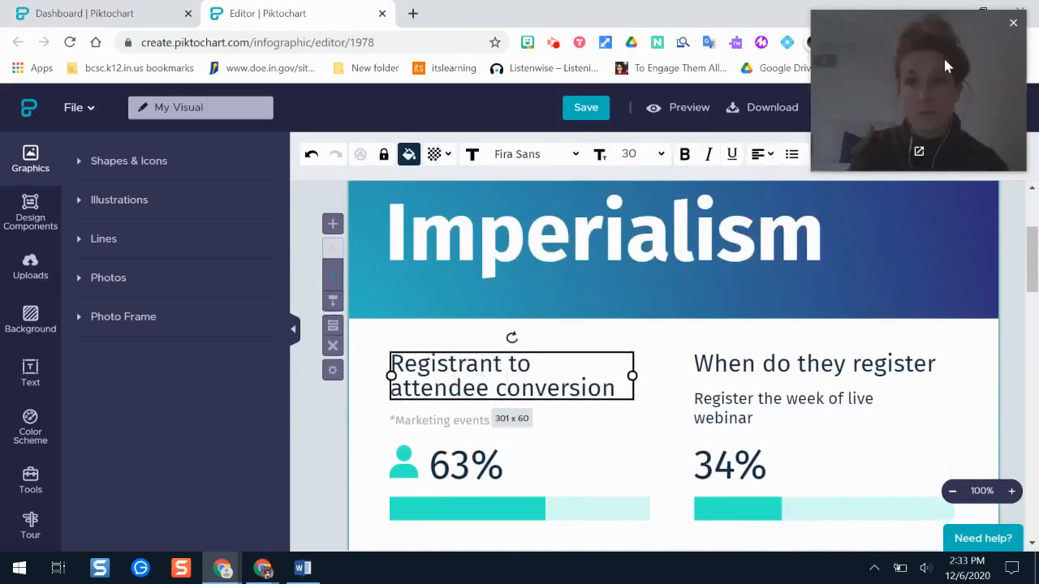
{"action": "left_click_drag", "start_coordinate": [945, 65], "coordinate": [961, 357]}
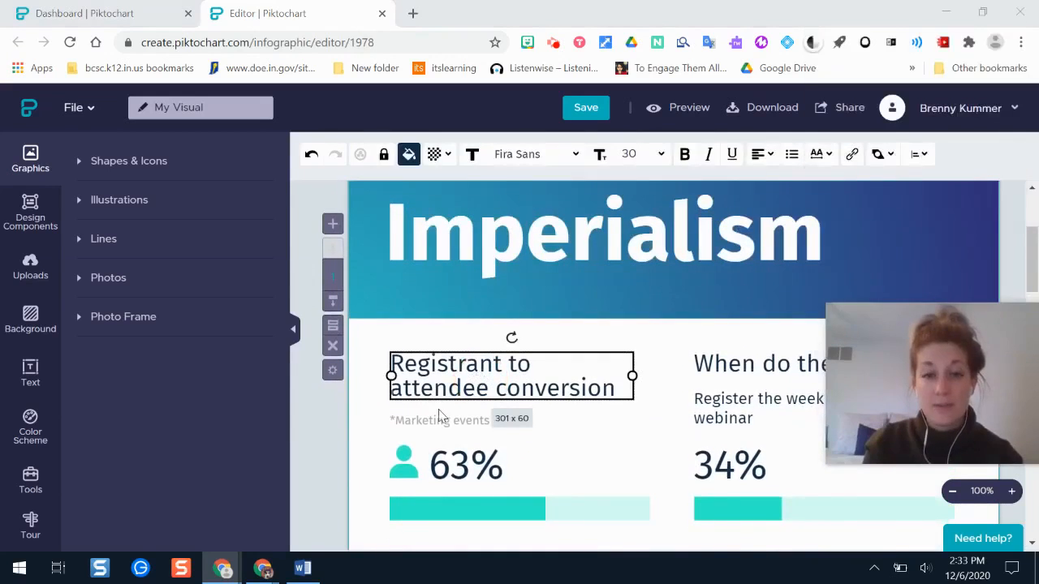
{"action": "left_click", "coordinate": [473, 381]}
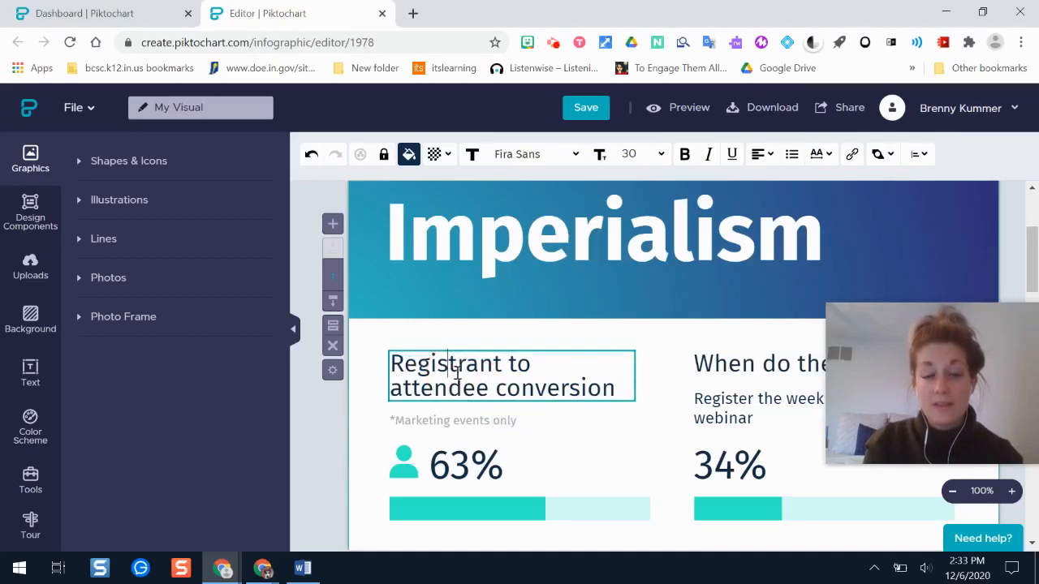
{"action": "left_click", "coordinate": [832, 159]}
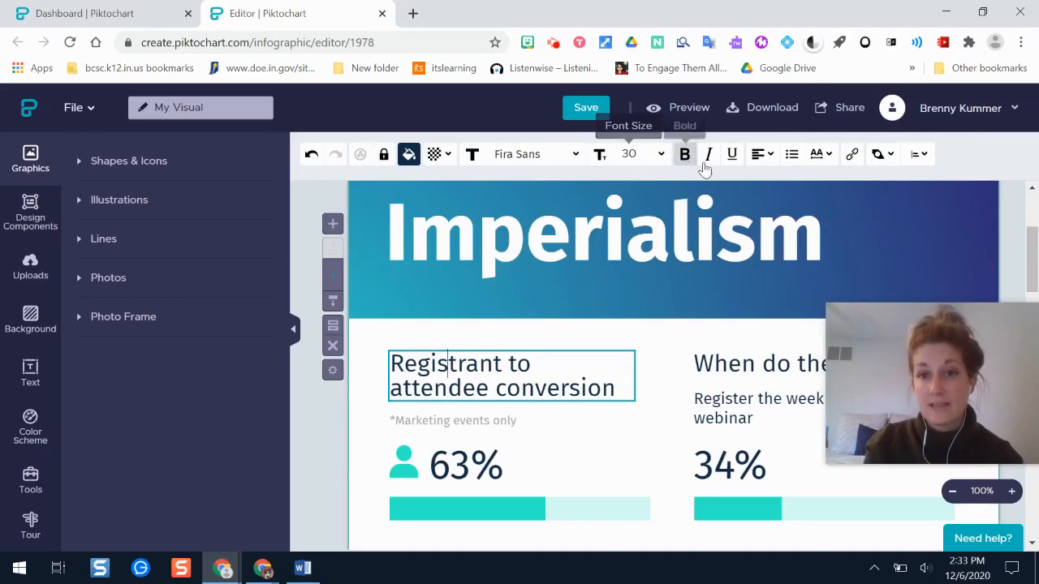
{"action": "mouse_move", "coordinate": [764, 165]}
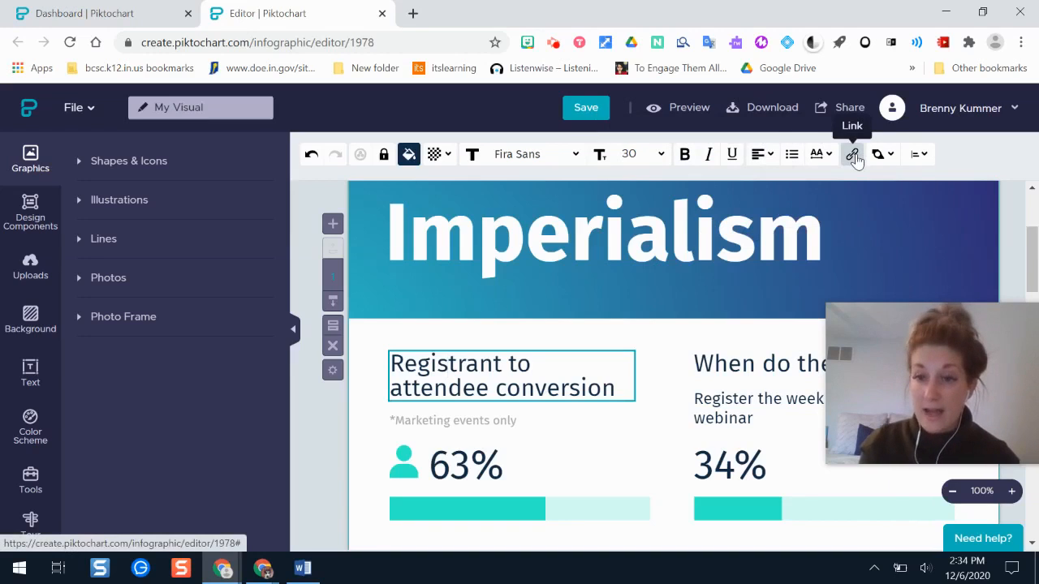
{"action": "mouse_move", "coordinate": [884, 156]}
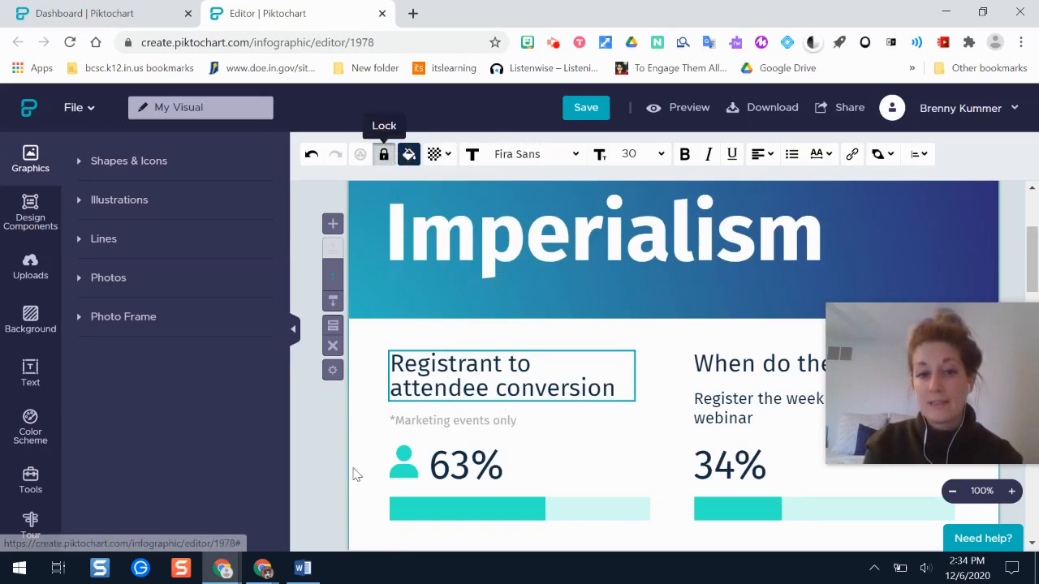
{"action": "left_click", "coordinate": [336, 445]}
{"action": "left_click", "coordinate": [440, 370]}
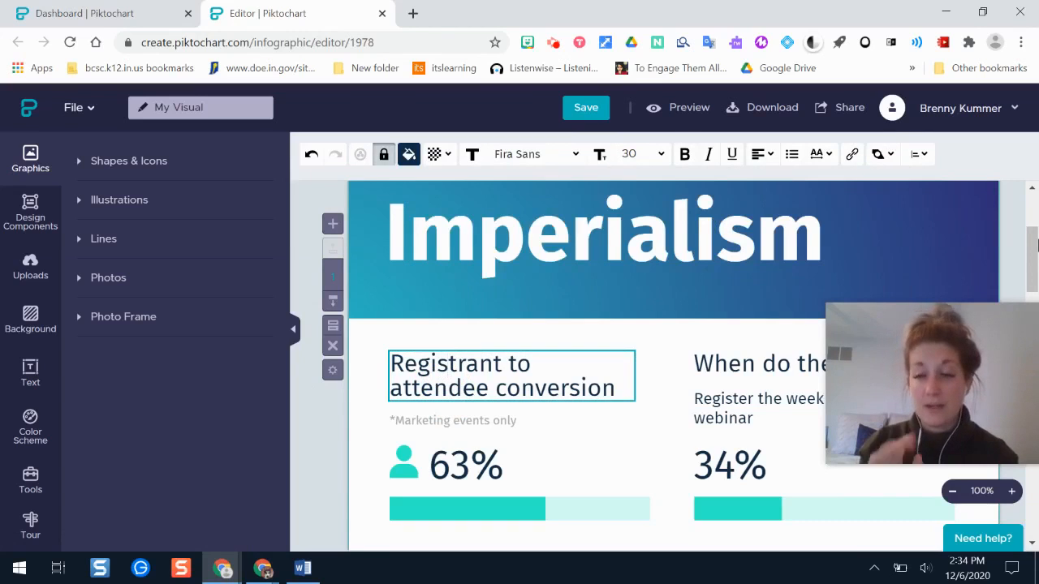
{"action": "left_click_drag", "start_coordinate": [1035, 240], "coordinate": [1035, 263]}
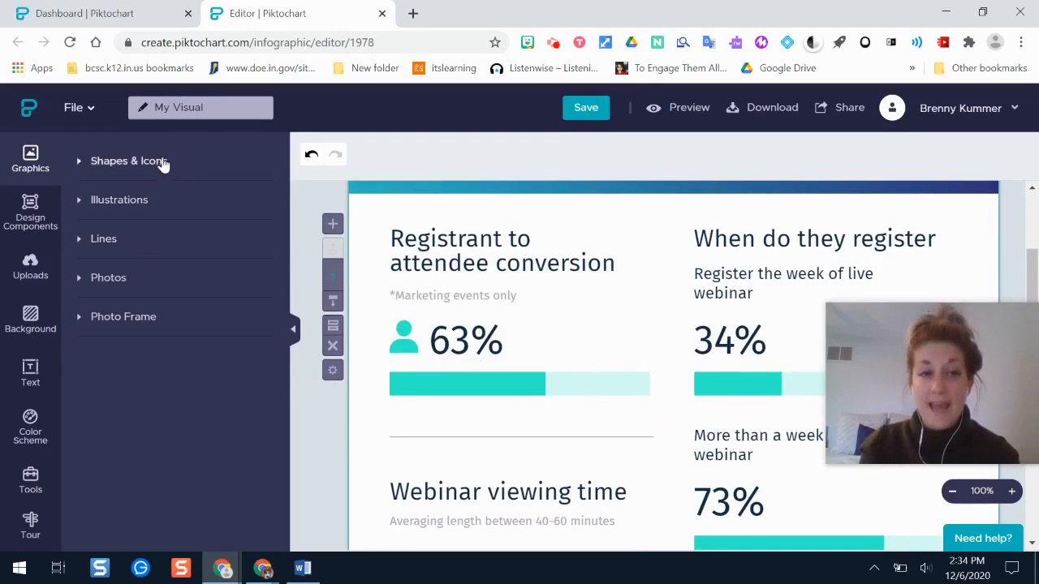
Add a black star from the basic shapes, shrink it to about 79 x 69 and place it between the two top section headings
{"action": "left_click", "coordinate": [91, 165]}
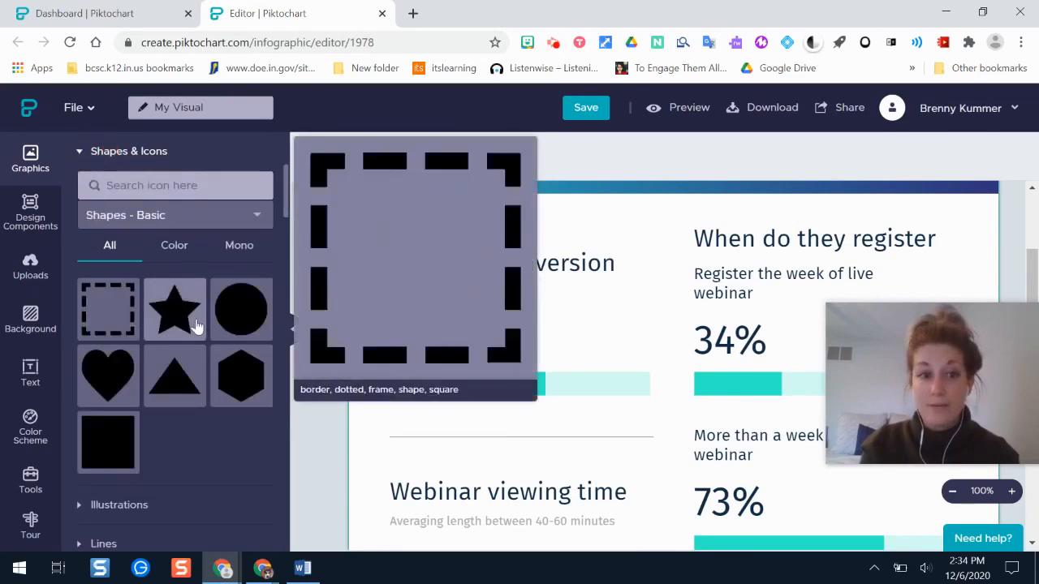
{"action": "left_click", "coordinate": [160, 186]}
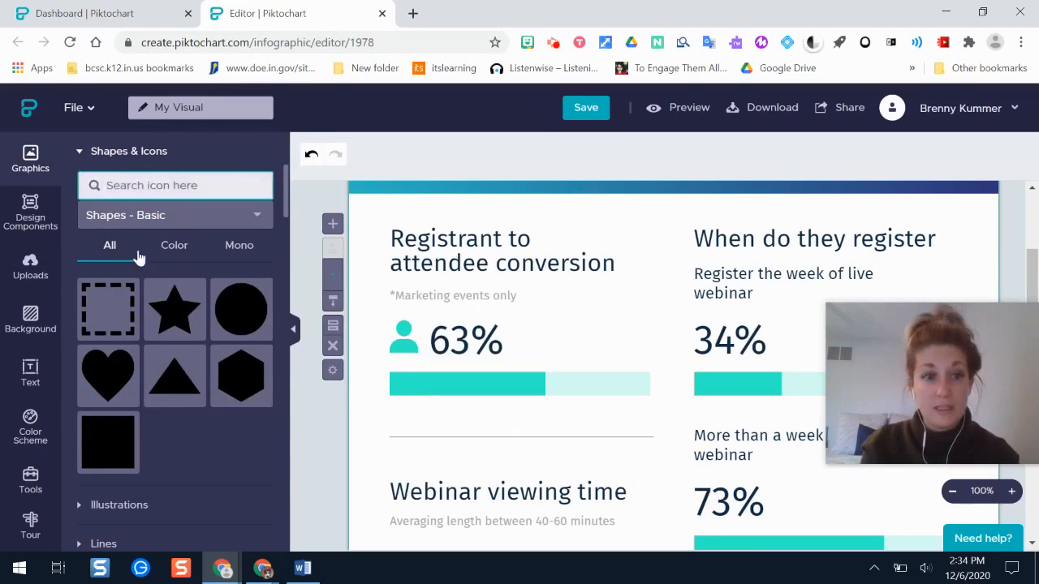
{"action": "left_click", "coordinate": [174, 307]}
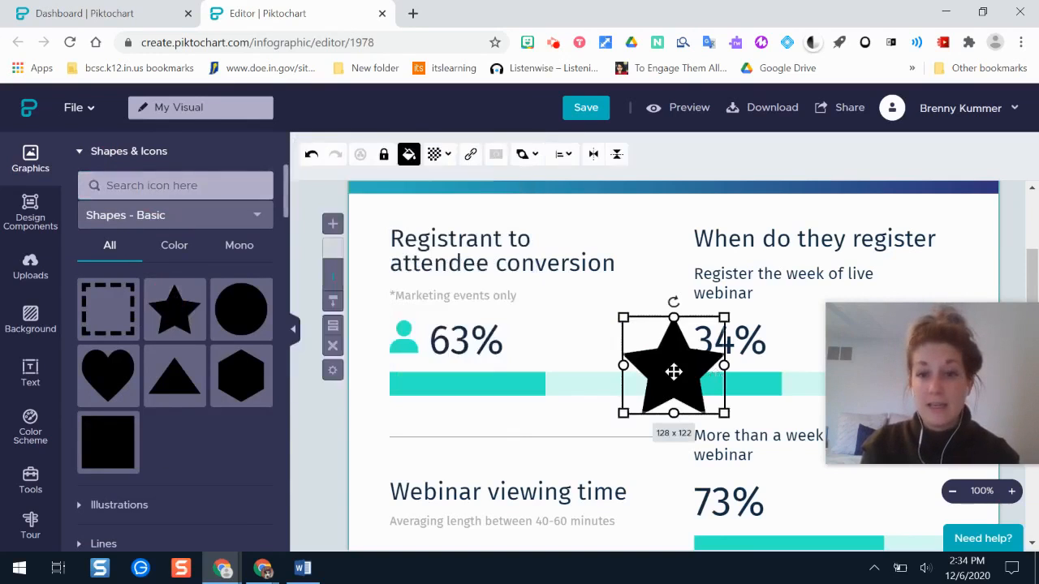
{"action": "left_click_drag", "start_coordinate": [624, 414], "coordinate": [656, 240]}
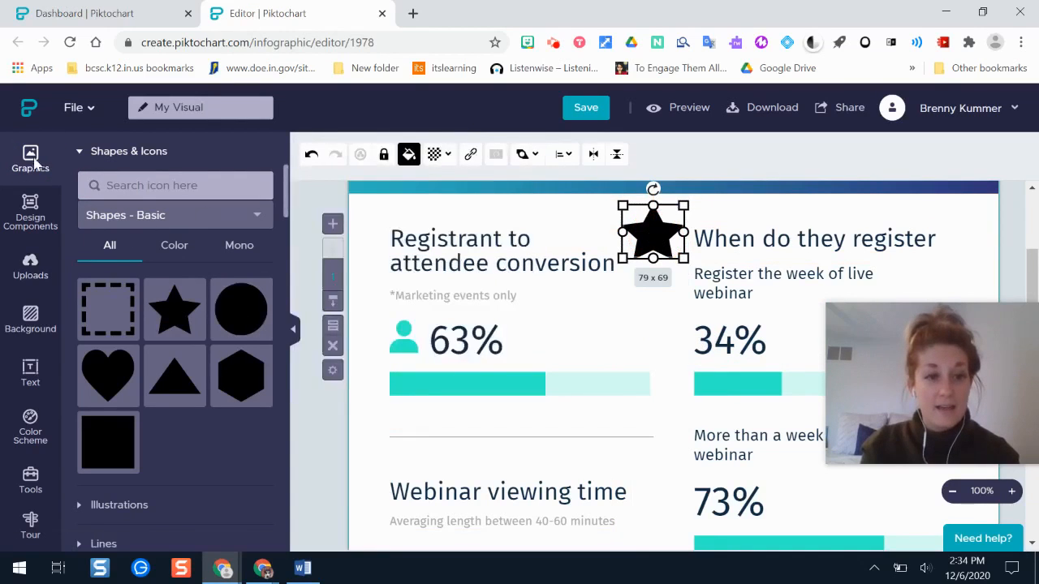
Examine the stock photo library, design components, background options, text styles, and the chart, map and video tools
{"action": "left_click", "coordinate": [83, 152]}
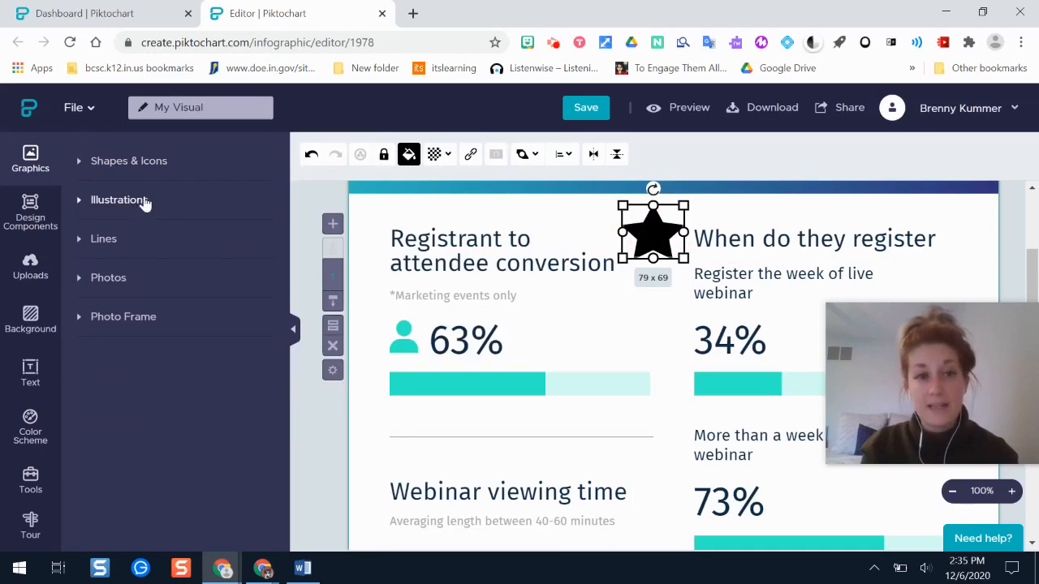
{"action": "left_click", "coordinate": [95, 280]}
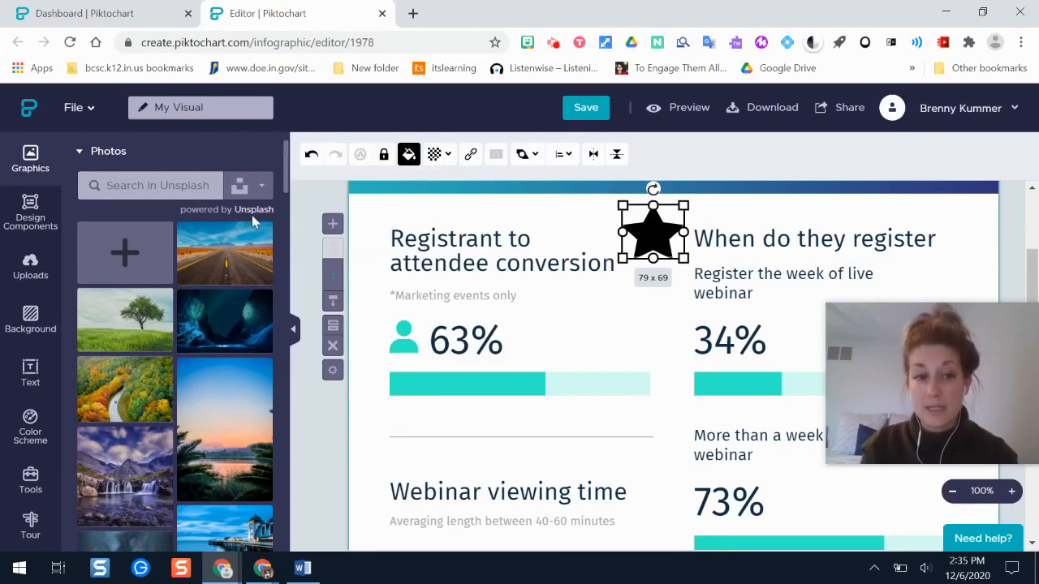
{"action": "left_click", "coordinate": [90, 159]}
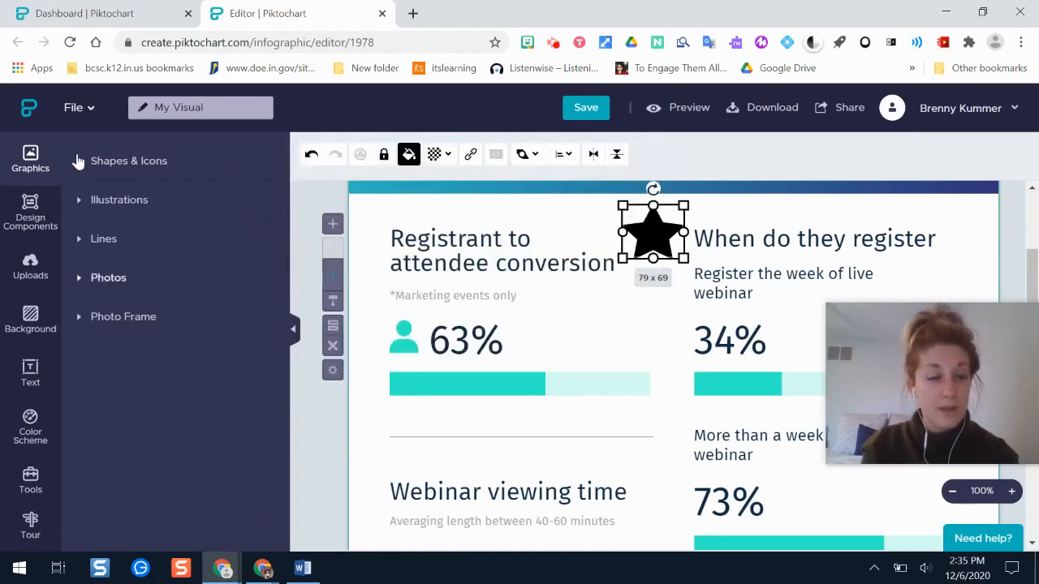
{"action": "left_click", "coordinate": [38, 213]}
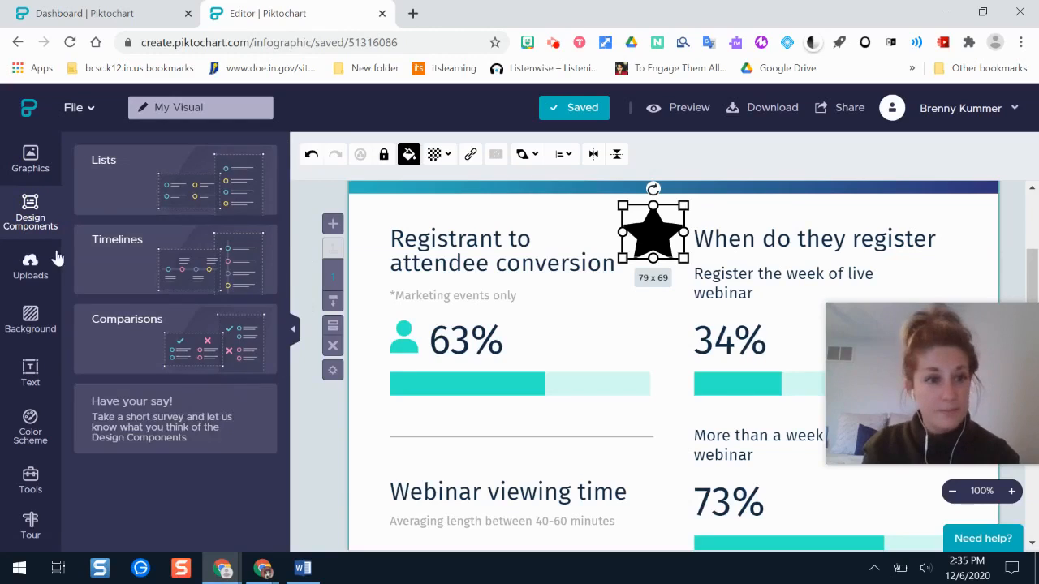
{"action": "left_click", "coordinate": [27, 329]}
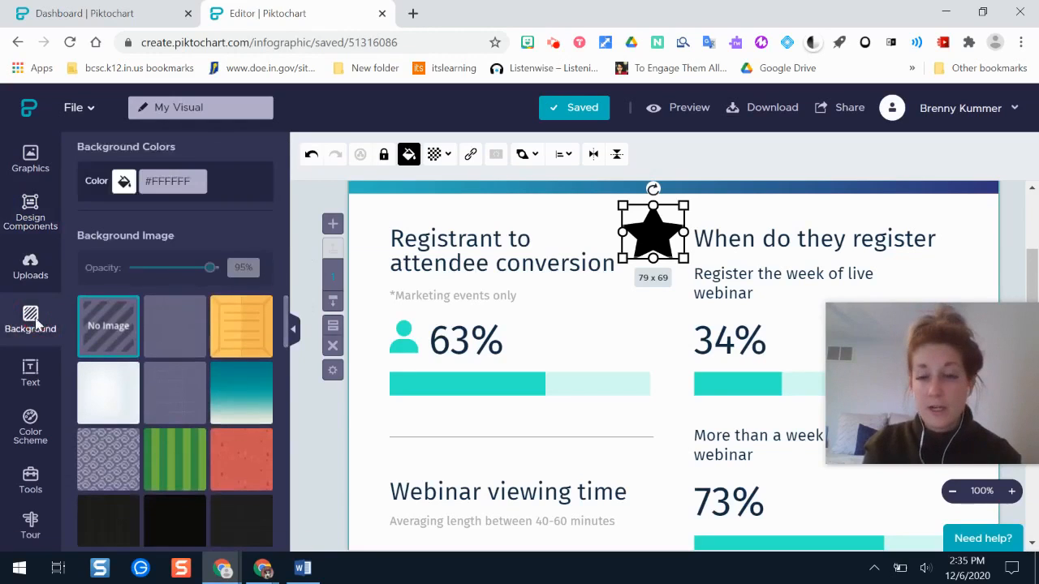
{"action": "left_click", "coordinate": [30, 375]}
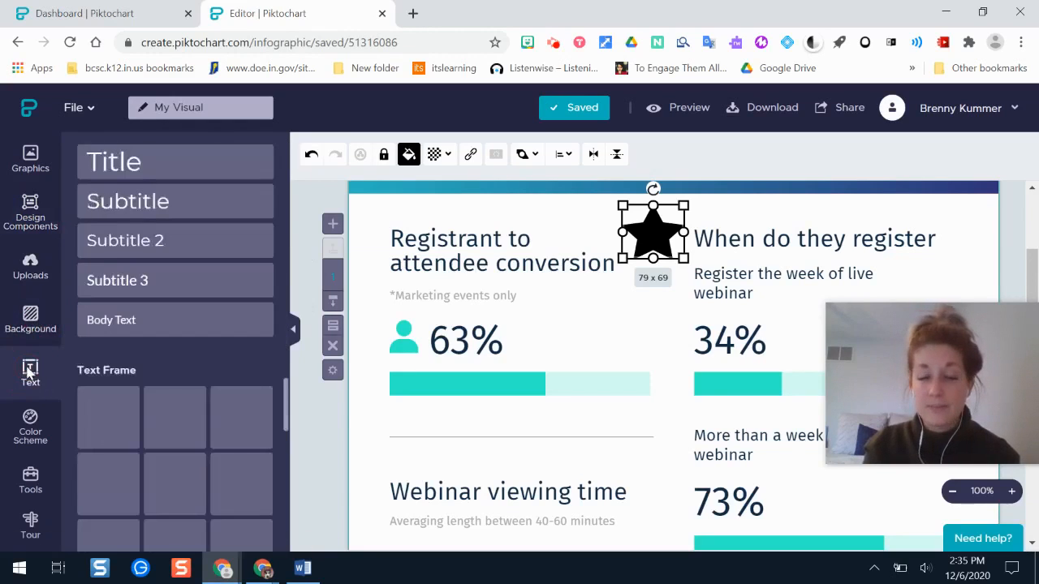
{"action": "left_click", "coordinate": [31, 477]}
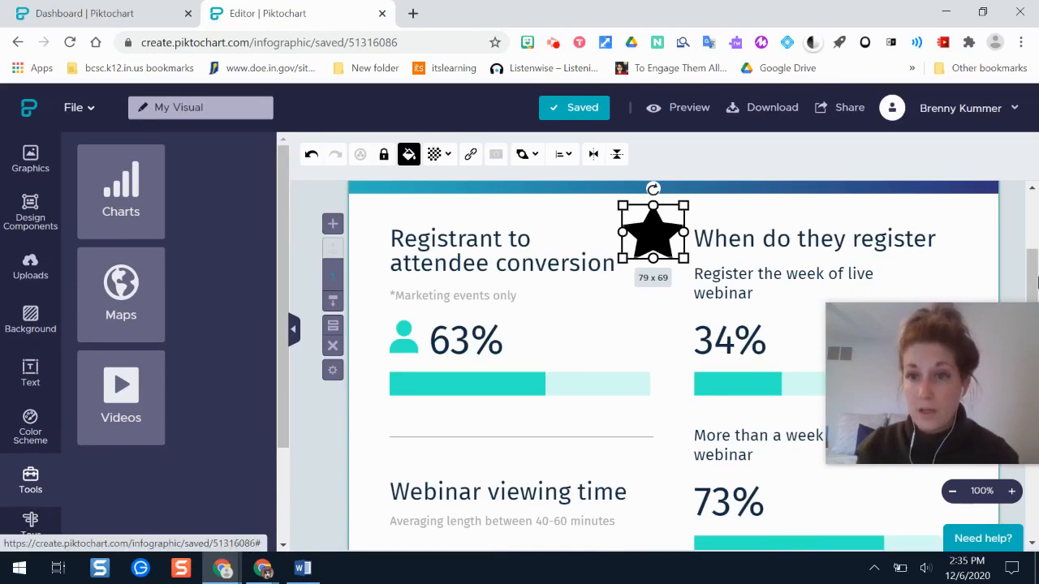
Make the infographic's share link public with the title "My Visual" and copy the link
{"action": "left_click_drag", "start_coordinate": [1030, 255], "coordinate": [1038, 172]}
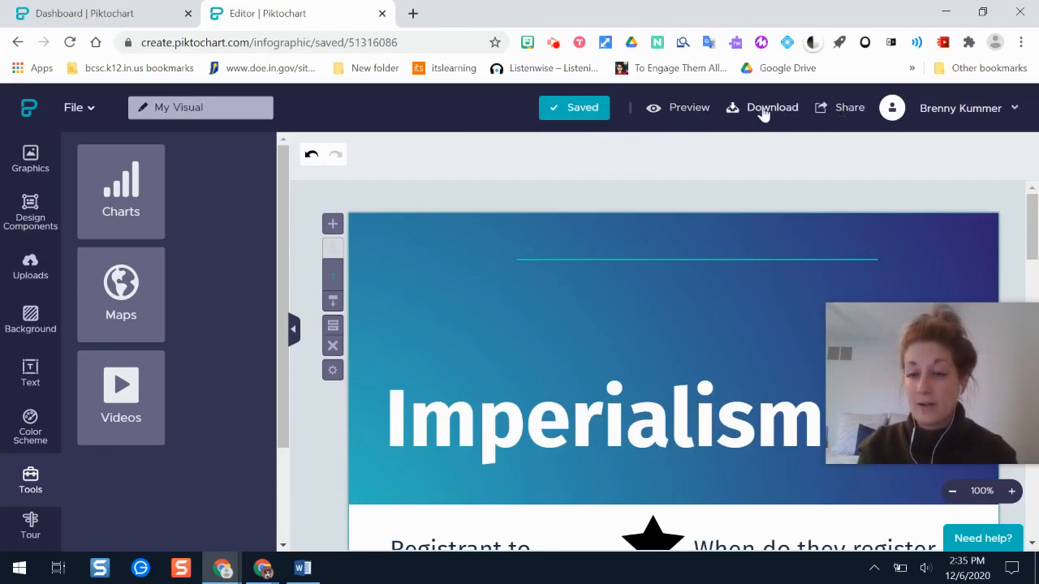
{"action": "left_click", "coordinate": [844, 113]}
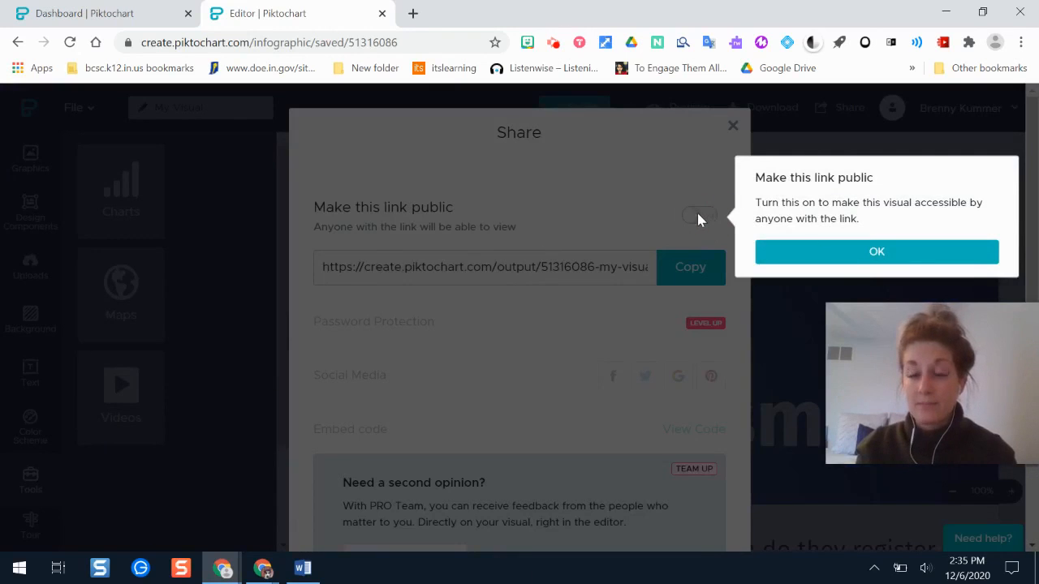
{"action": "left_click", "coordinate": [855, 253]}
{"action": "left_click", "coordinate": [700, 219]}
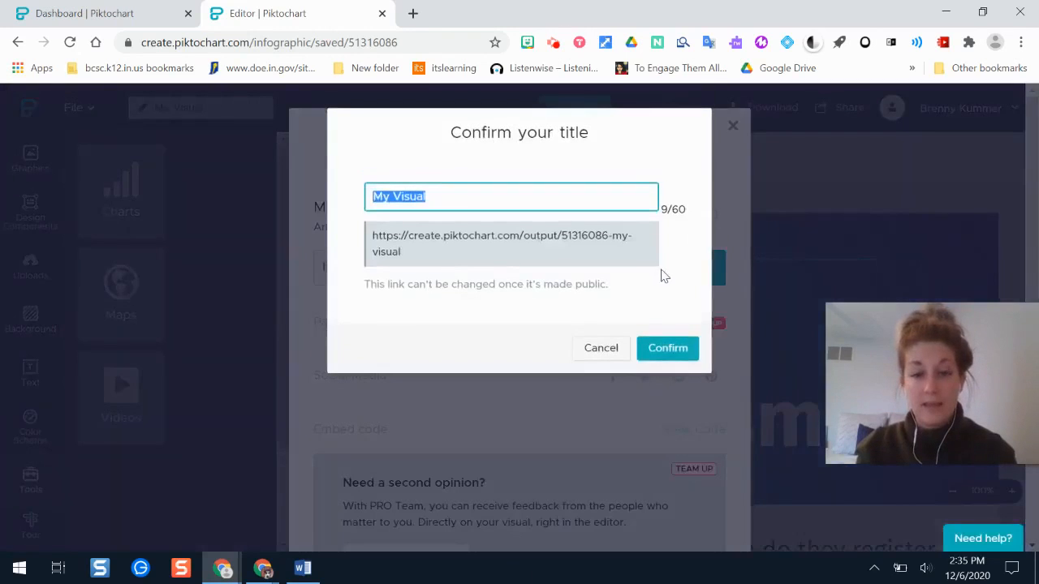
{"action": "left_click", "coordinate": [669, 349]}
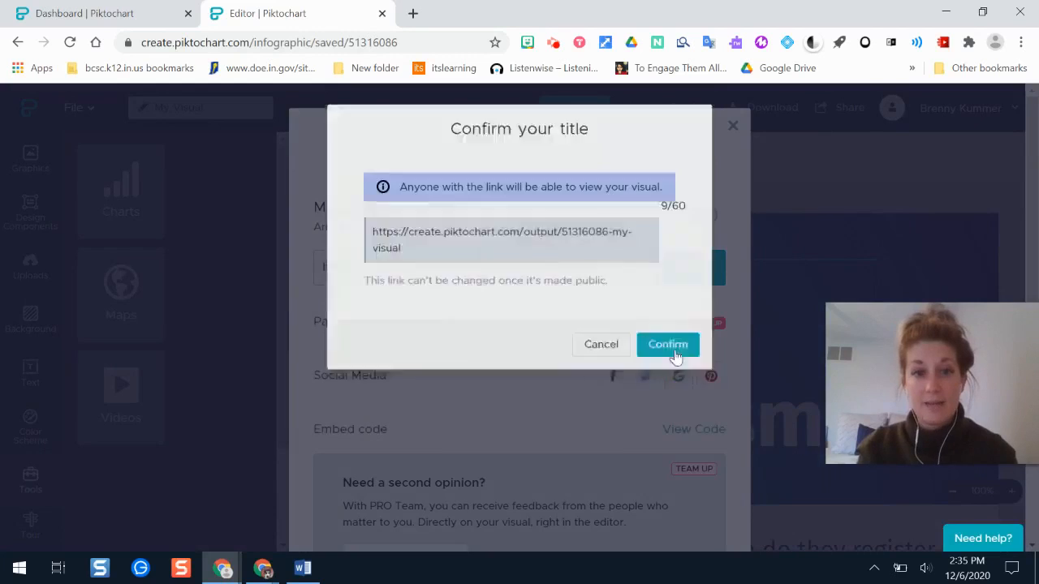
{"action": "left_click", "coordinate": [695, 277]}
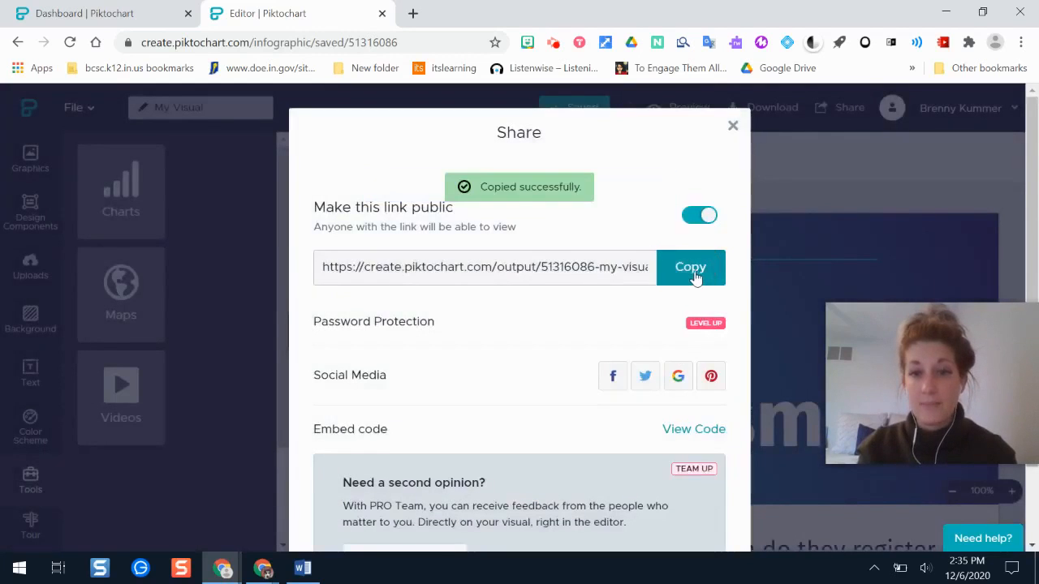